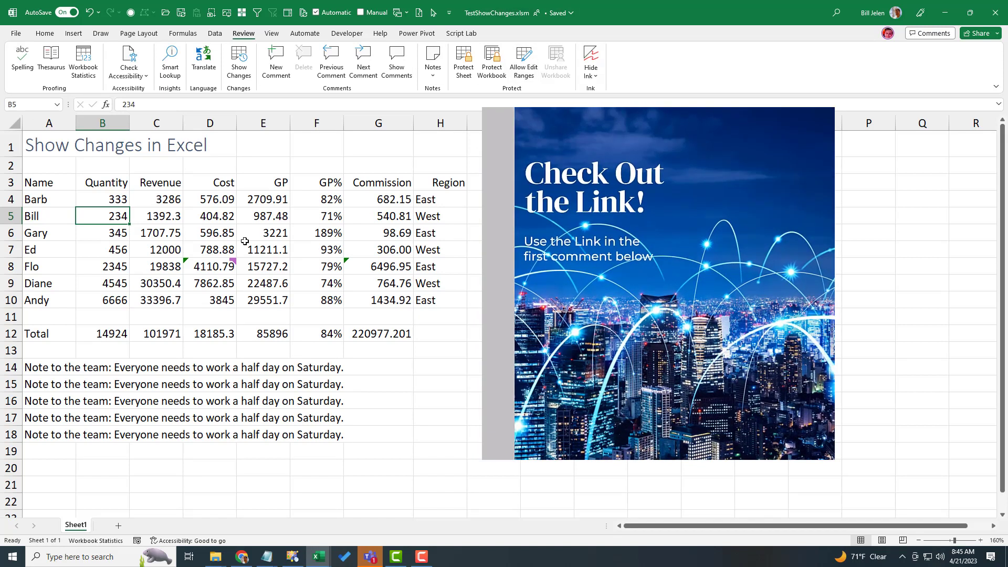
With the Changes pane open, change B4 from 333 to 123 and refresh the change list.
click(243, 54)
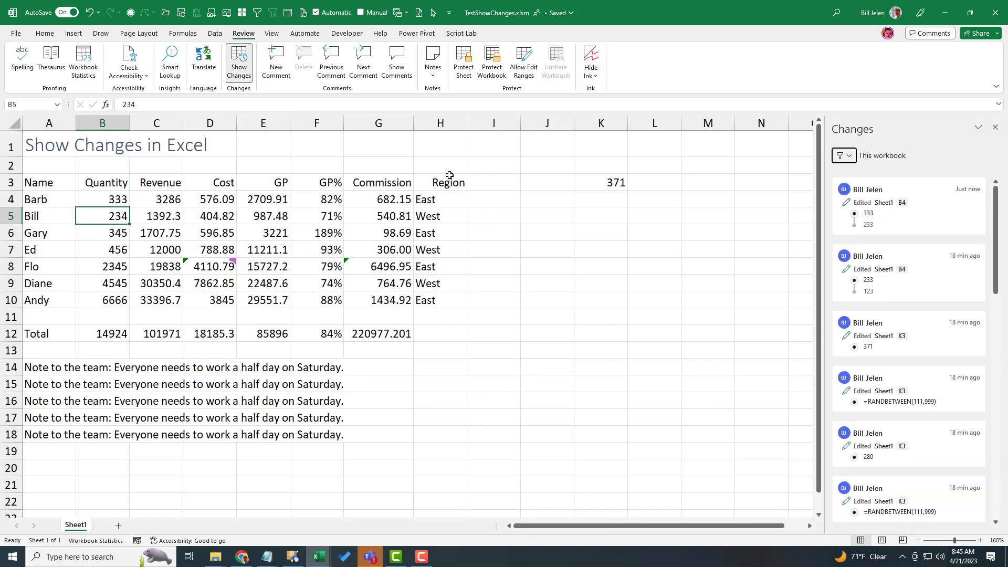
click(111, 198)
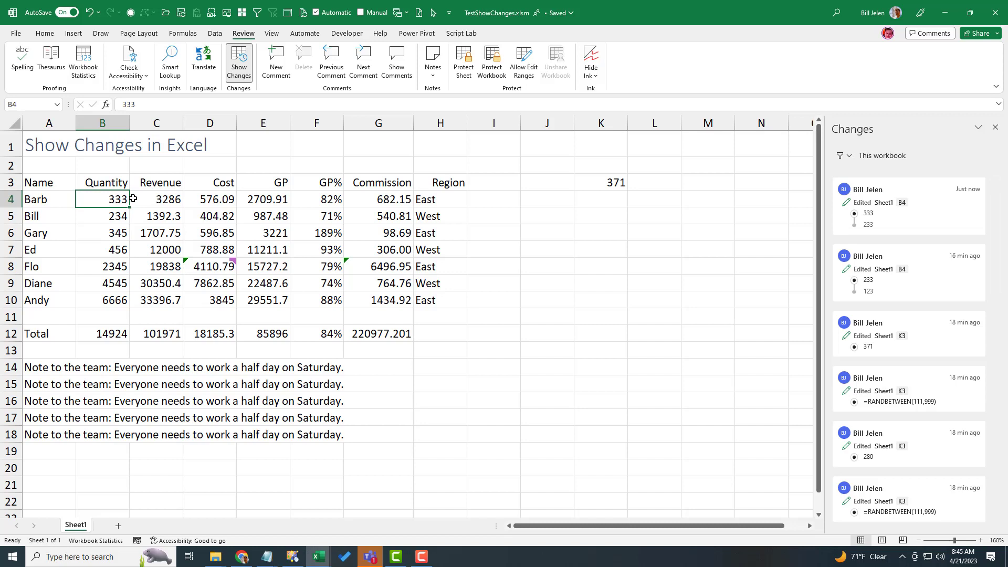
text(123)
key(Return)
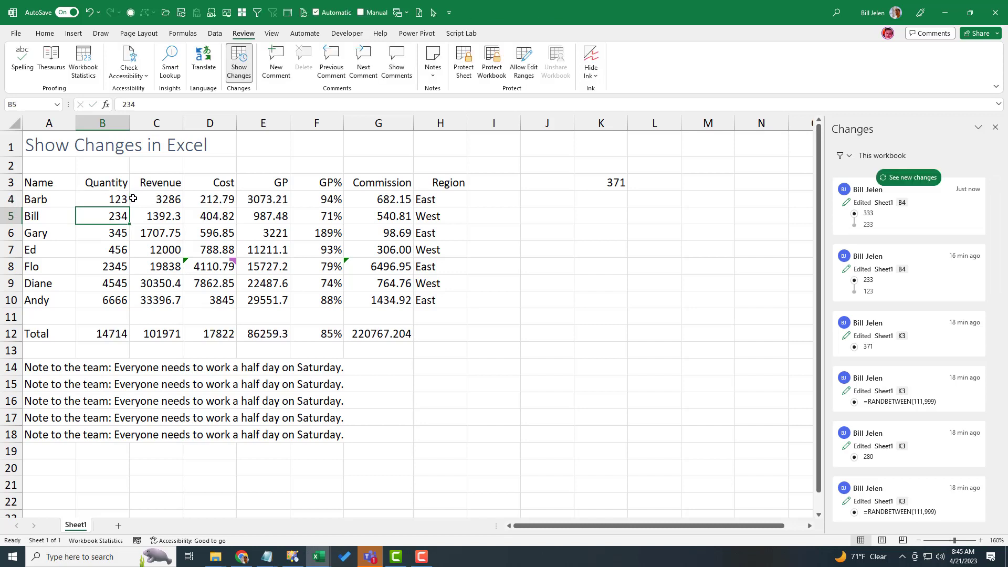
click(906, 179)
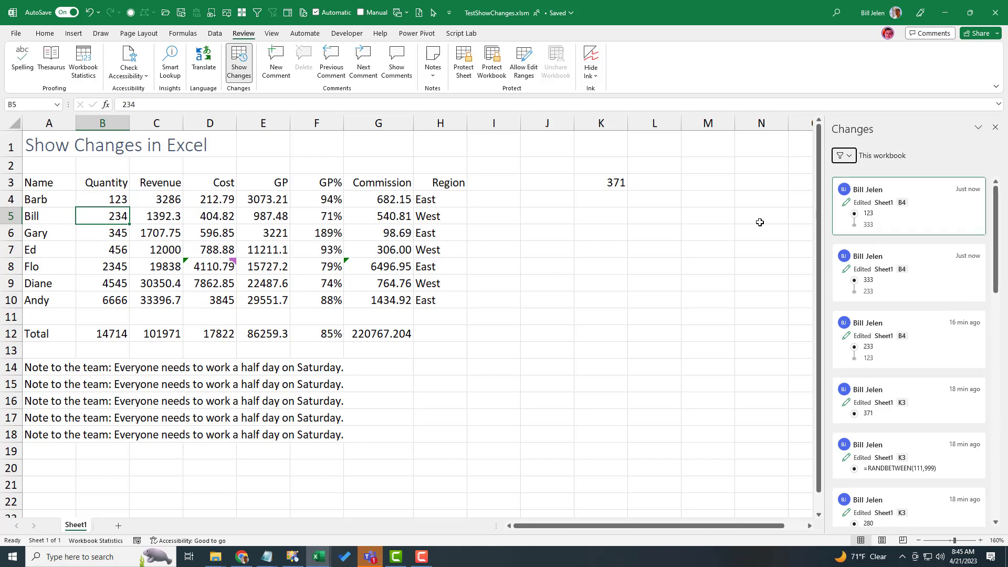
Change G5's commission formula from +500 to +5000 (showing 5040.81) and refresh the change list.
click(382, 215)
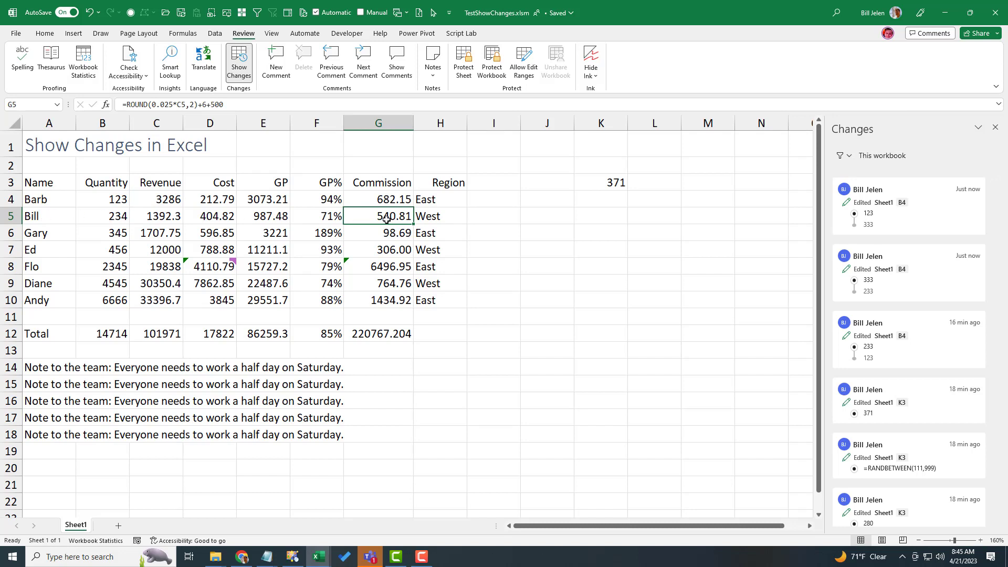
double_click(387, 220)
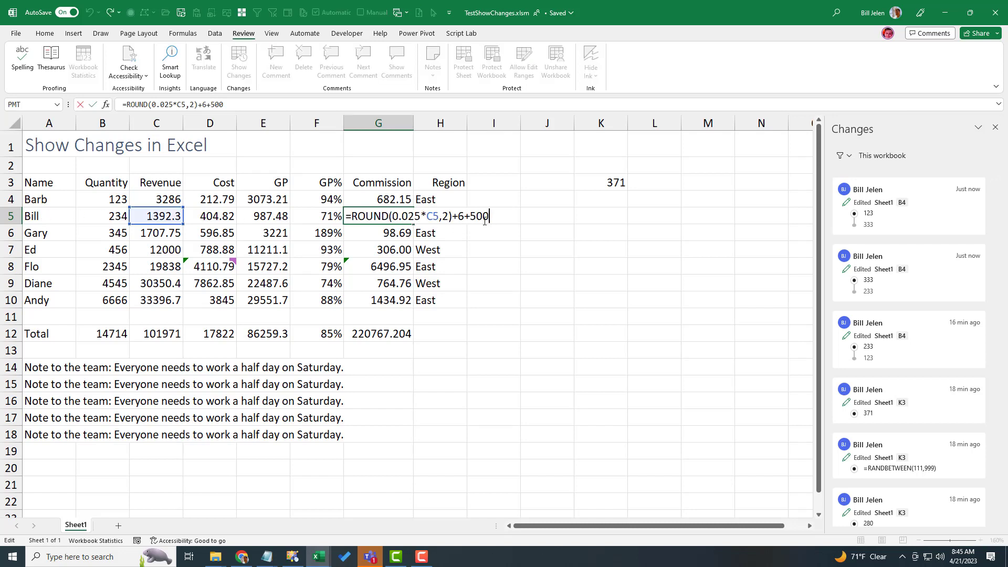
text(0)
key(Return)
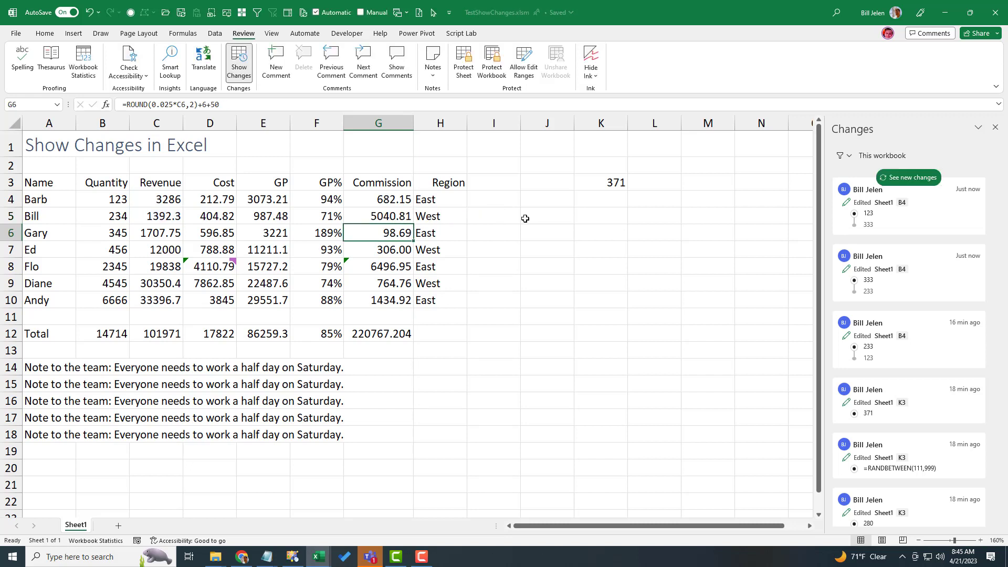
click(911, 178)
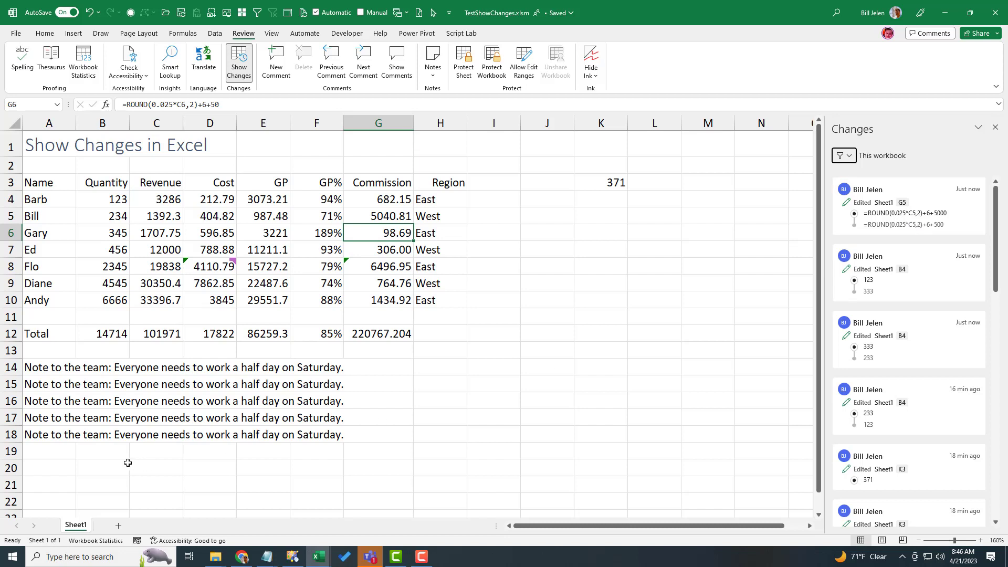
Clear the team note in A18 and refresh the change list to show the deletion.
click(39, 436)
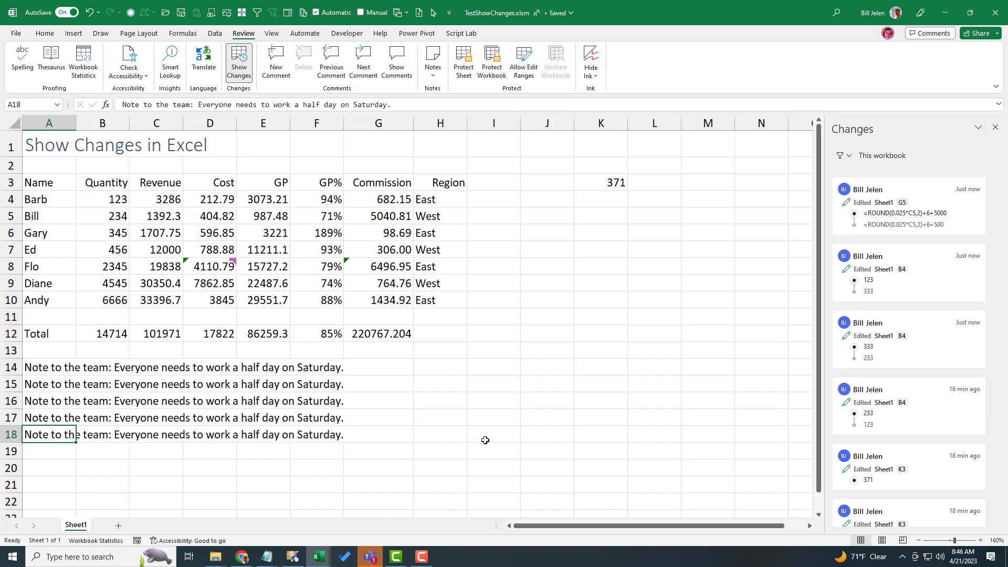
key(Delete)
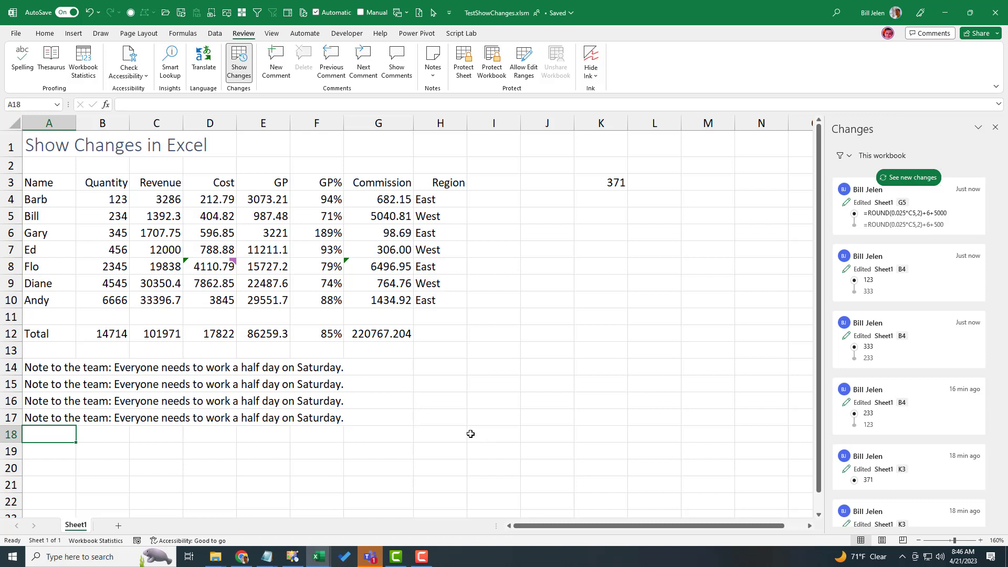
click(909, 177)
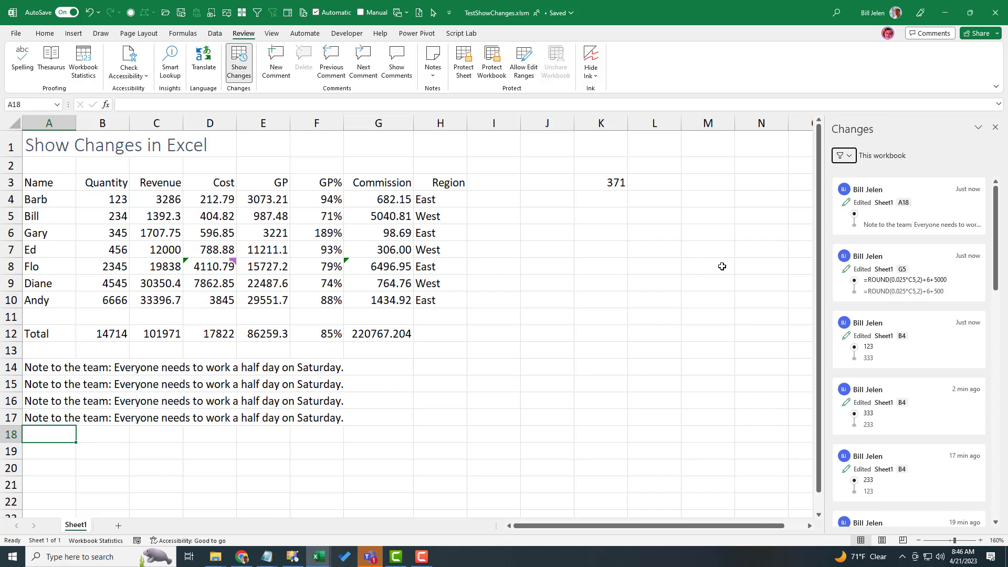
Add a Cells(3, 11).Clear line after Next i in MakeSomeChangesWithVBA, then return to Excel.
key(alt+F11)
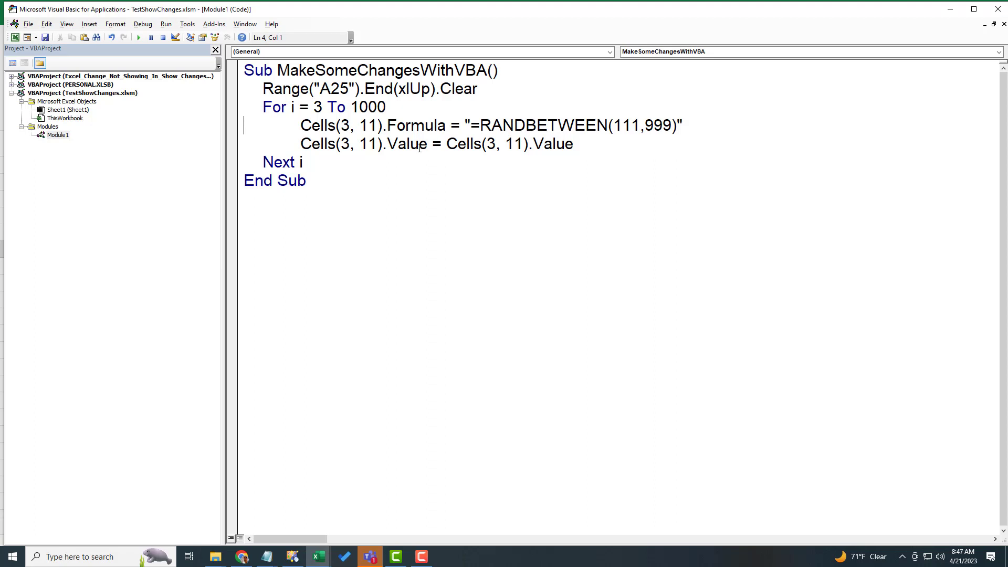
click(584, 145)
click(324, 161)
key(Return)
text(Cells(3)
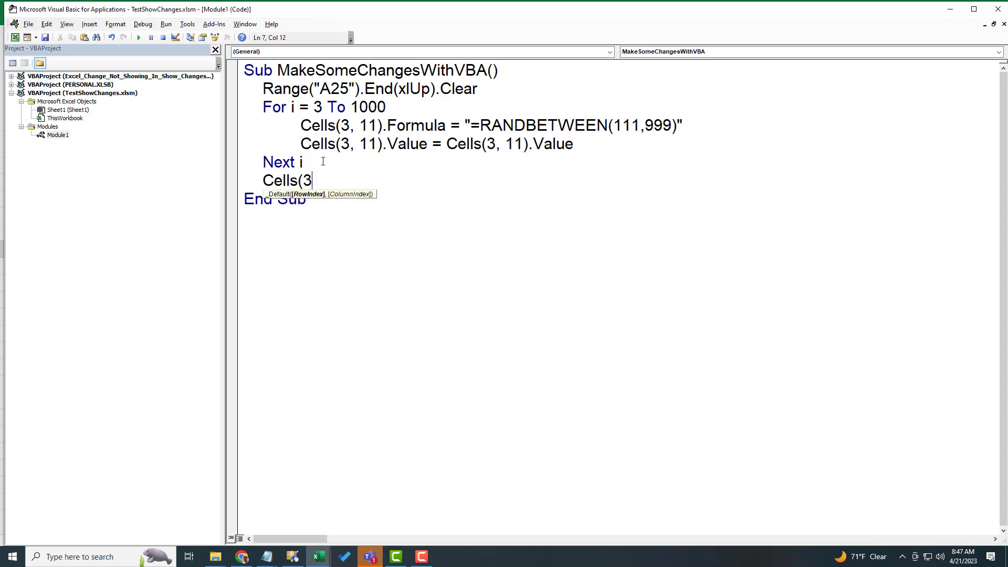
text(, 11).Clear)
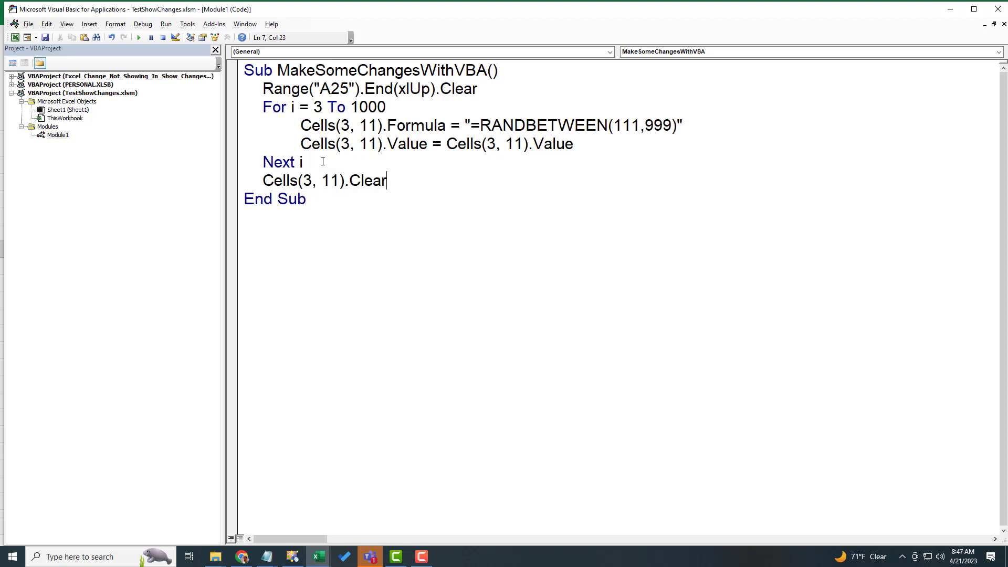
key(Down)
key(alt+F11)
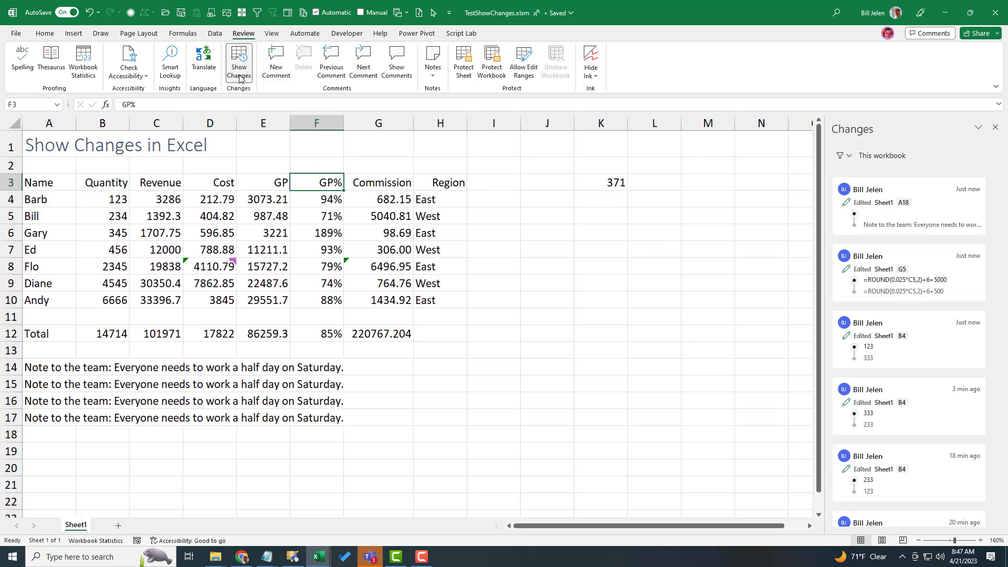
Run the MakeSomeChangesWithVBA macro from This Workbook, leaving K3 and the row 17 note empty.
key(alt+F8)
key(alt+a)
key(Down)
click(178, 211)
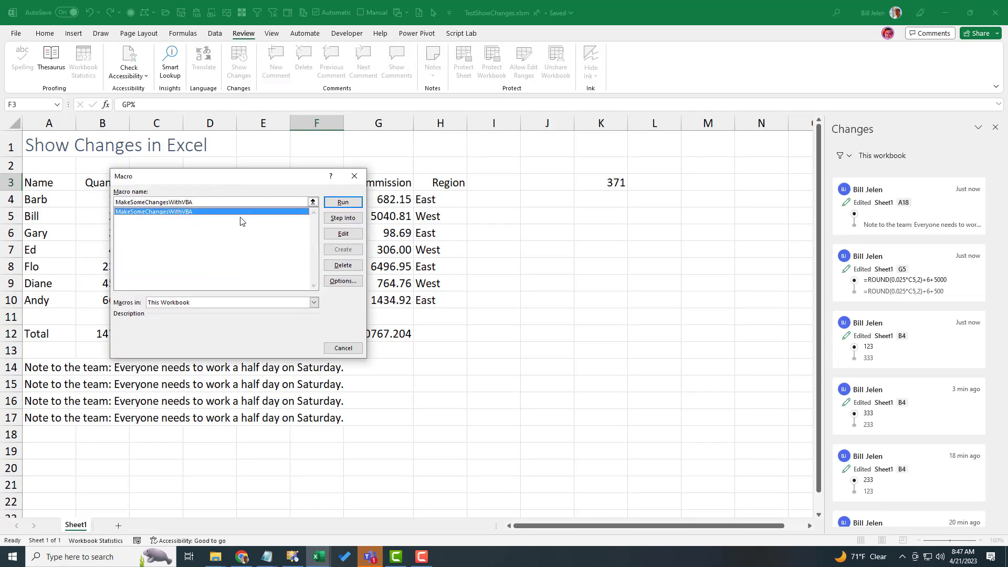
click(343, 203)
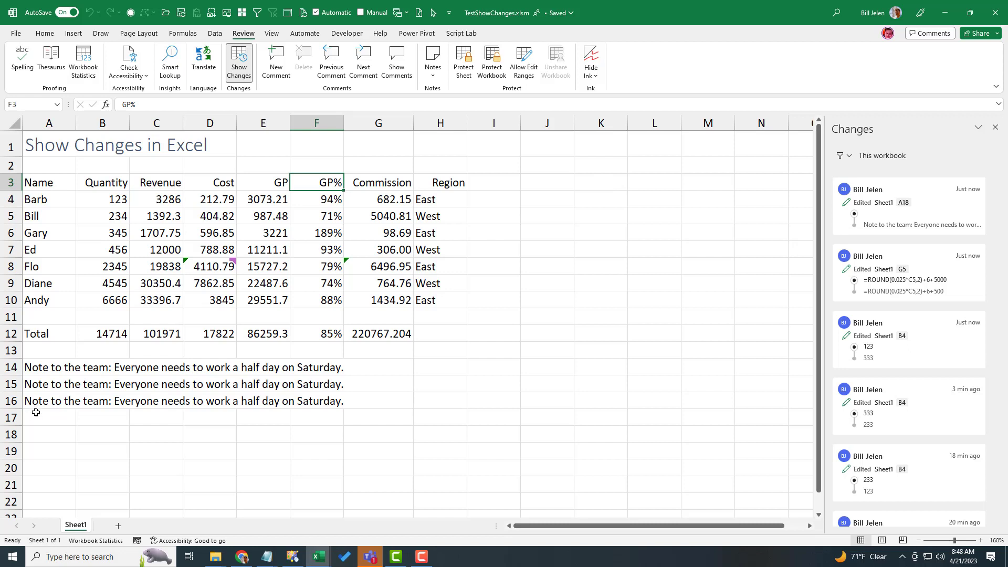
Reopen the Changes pane and filter it to cell A17 on Sheet1.
click(239, 57)
click(239, 58)
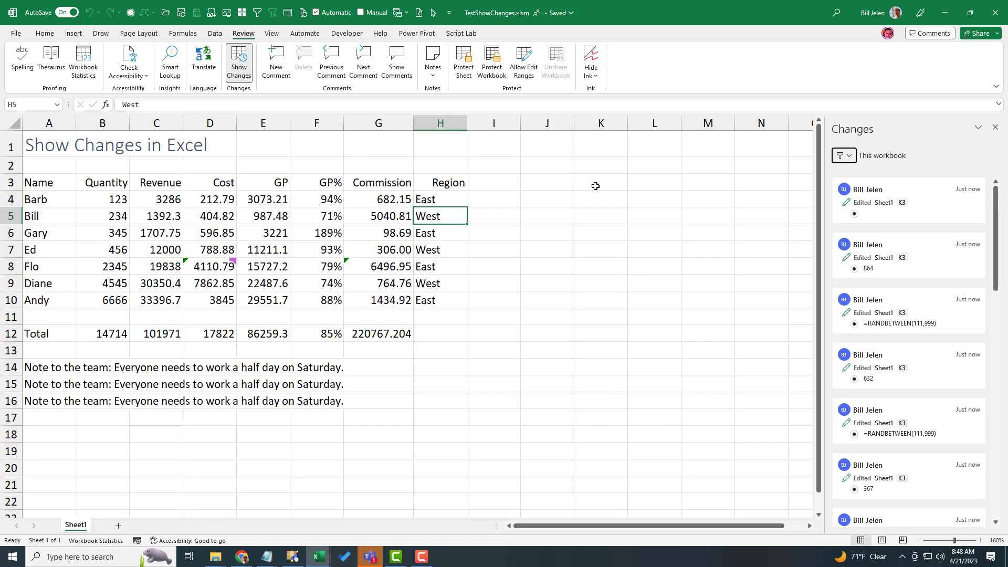
click(43, 416)
right_click(42, 418)
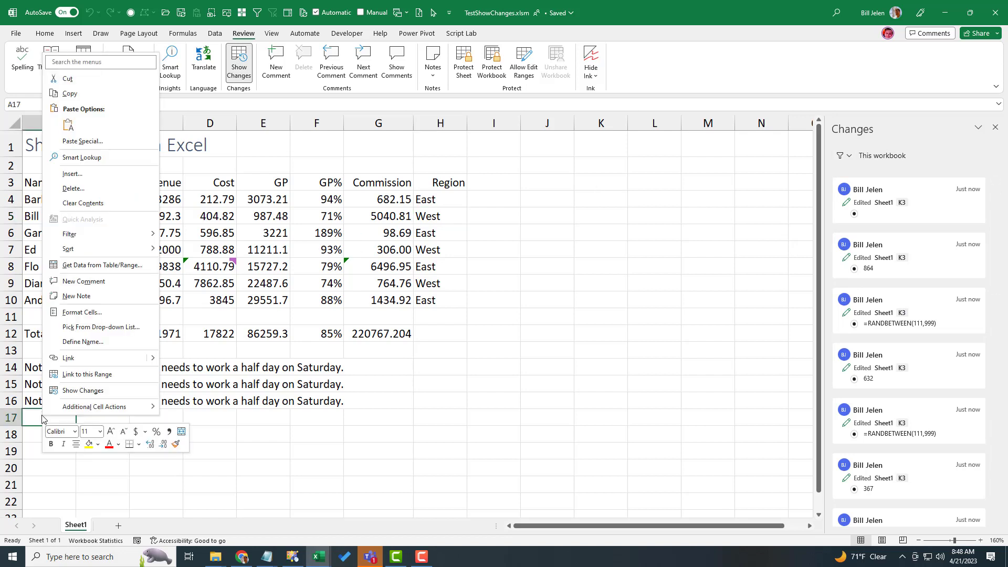
click(81, 390)
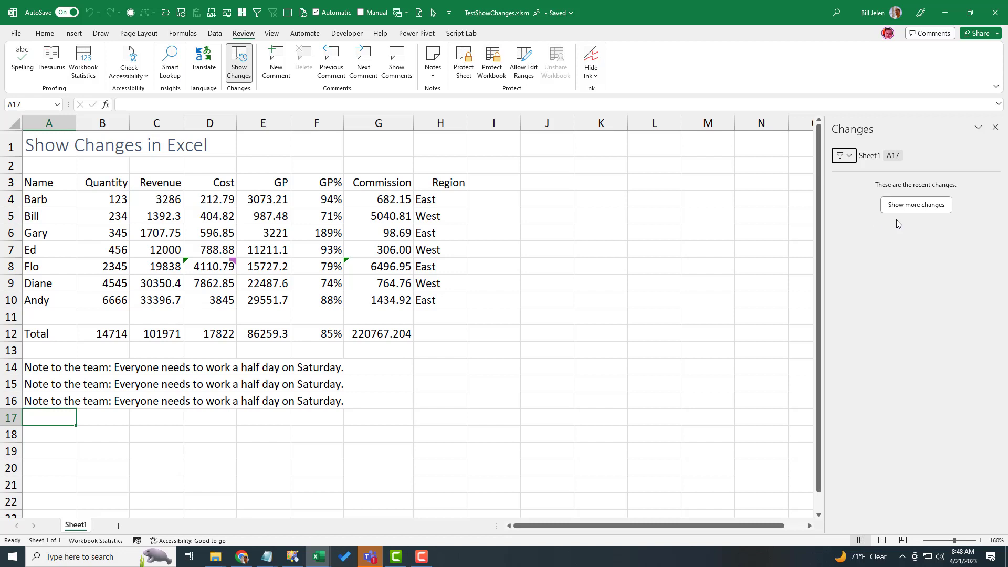
Load older changes three times, confirming no edits are listed for A17.
click(918, 206)
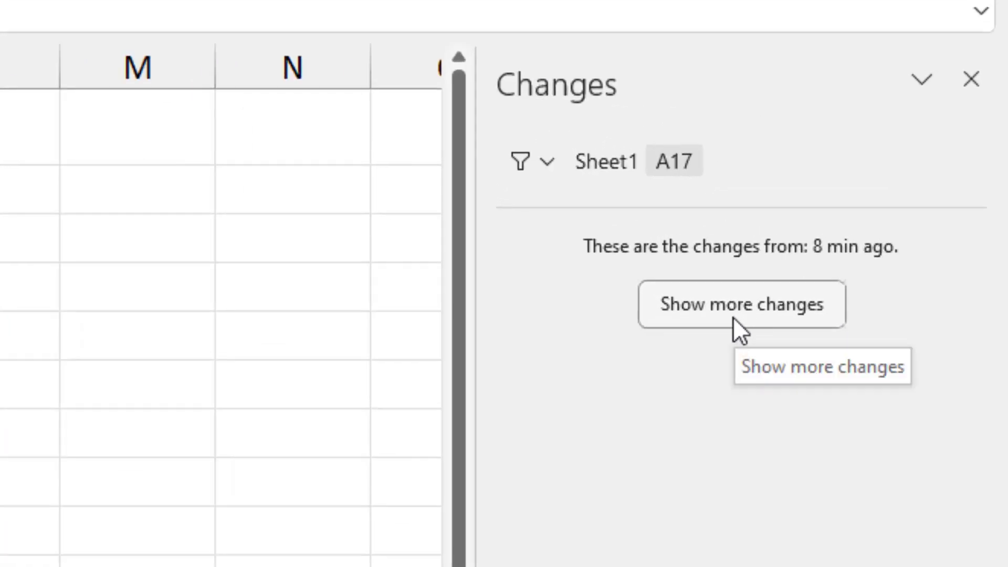
click(742, 310)
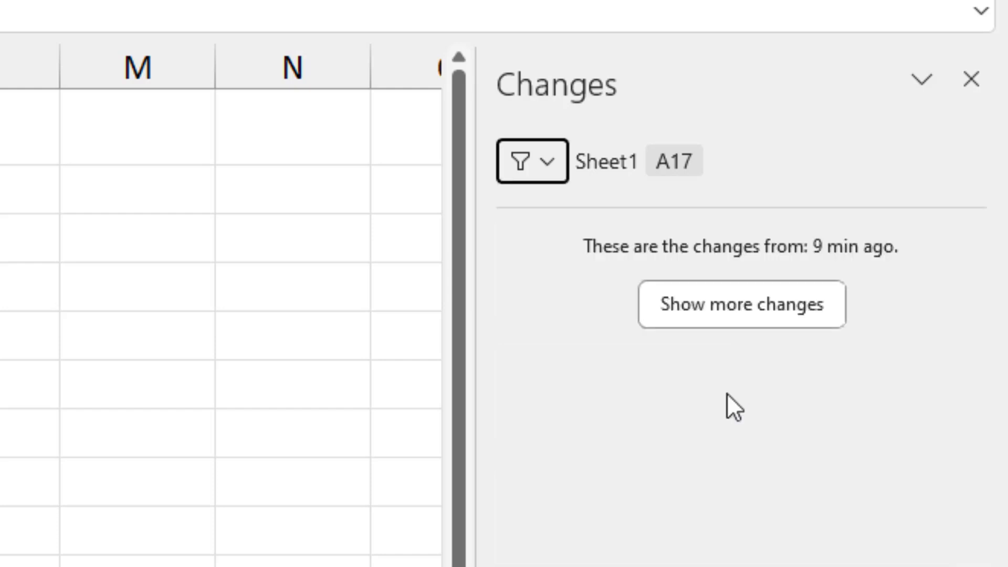
click(738, 323)
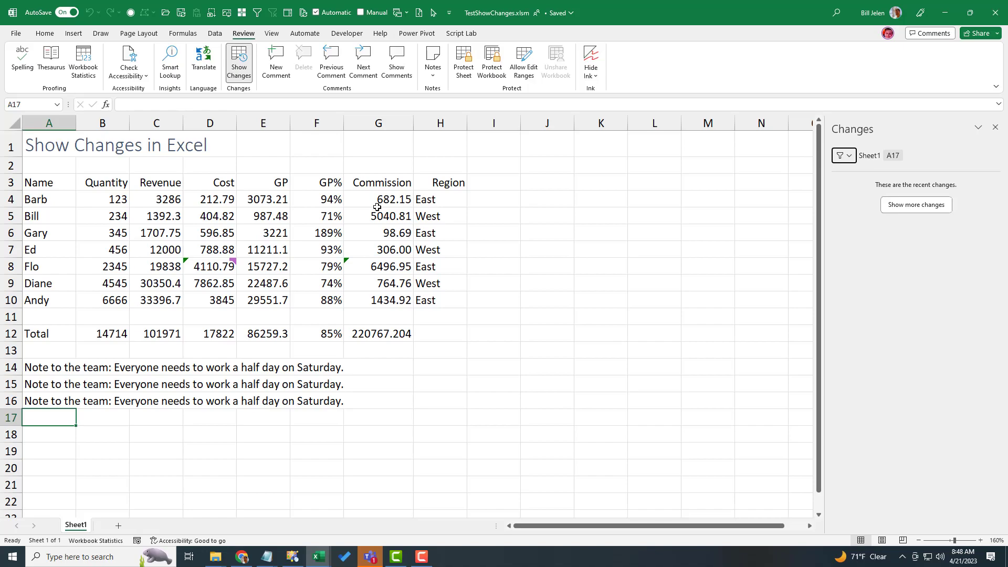
Filter the Changes pane to the commission cells G4:G10.
drag(379, 201, 388, 294)
right_click(378, 199)
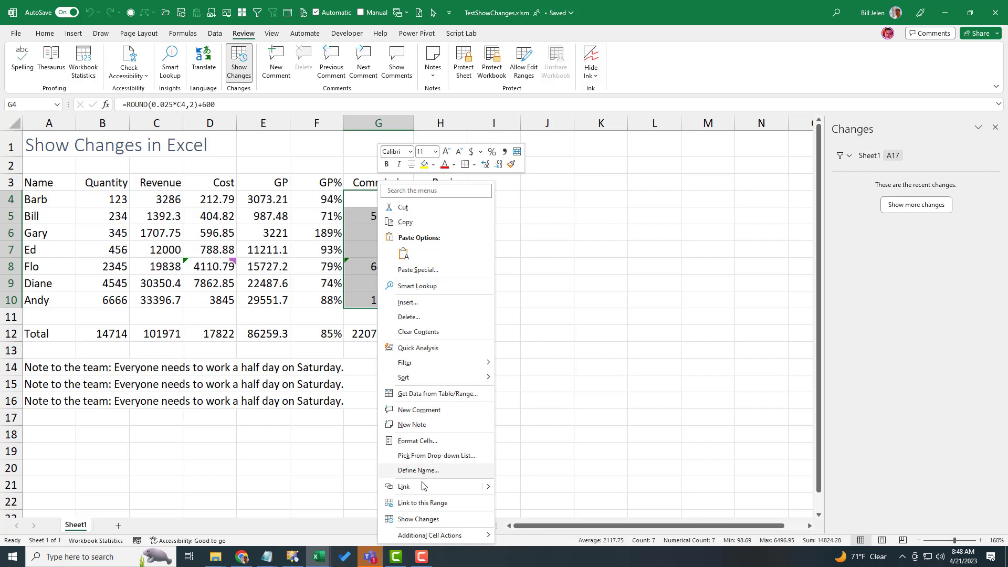
click(415, 519)
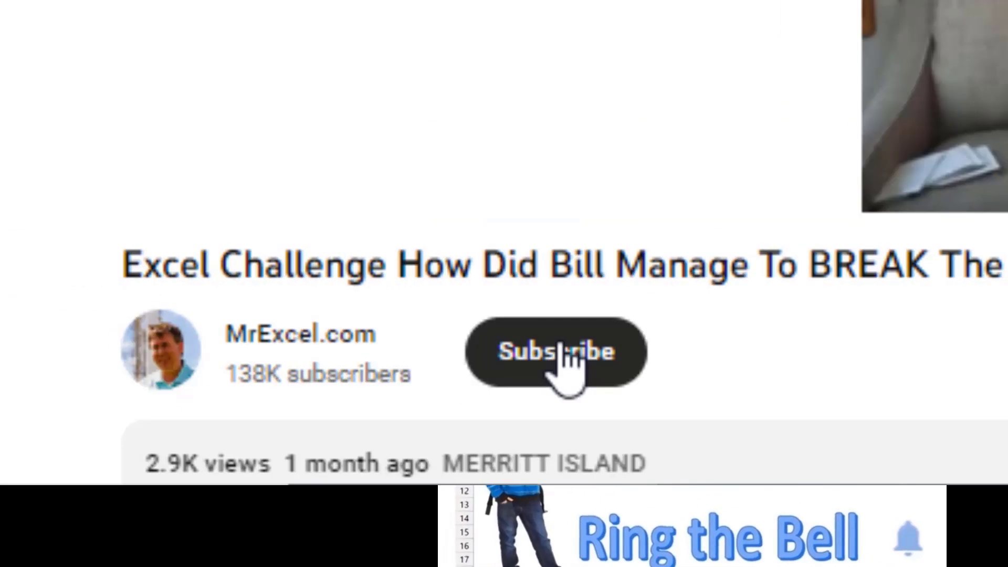
Subscribe to the MrExcel.com channel with all notifications turned on.
click(561, 351)
click(508, 363)
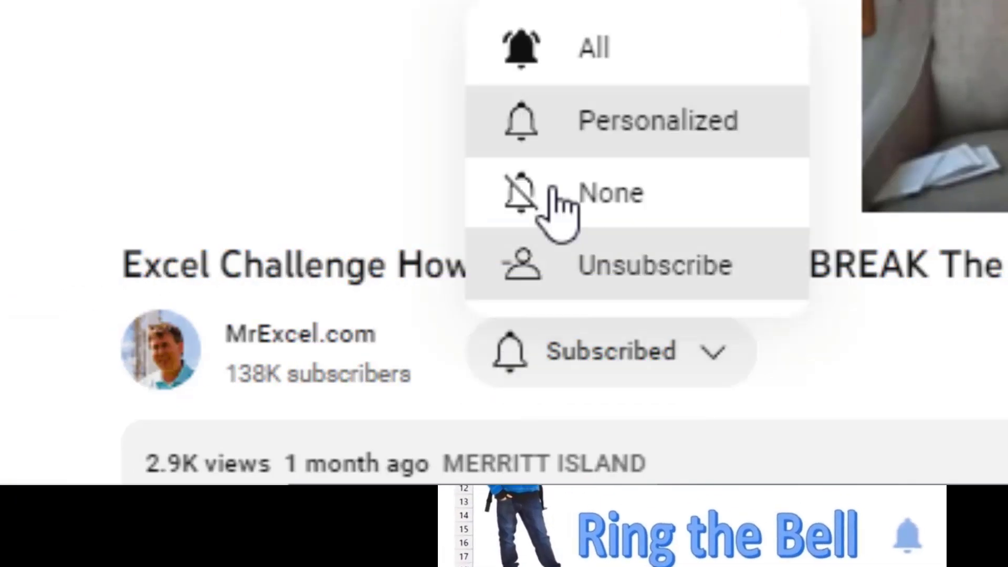
click(599, 53)
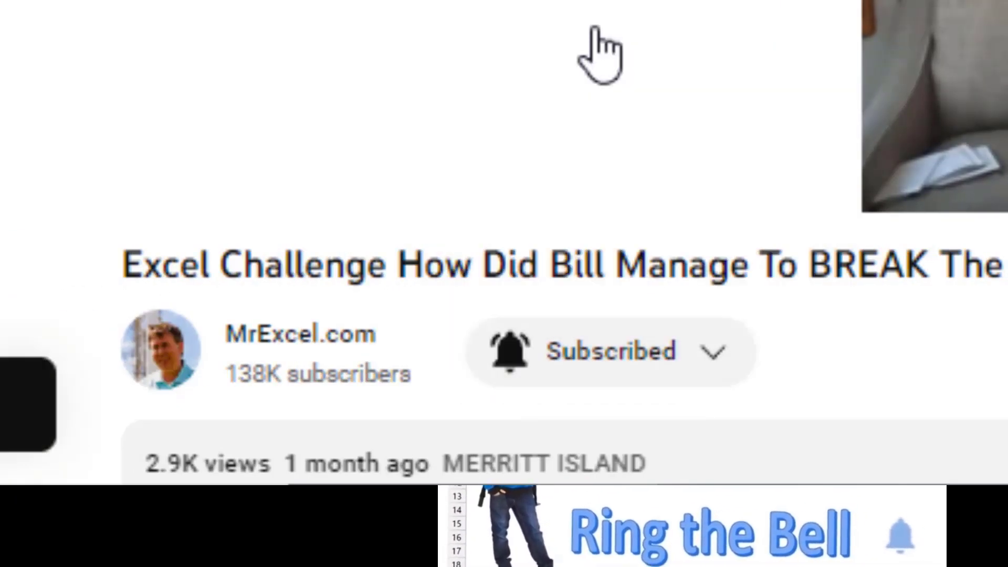